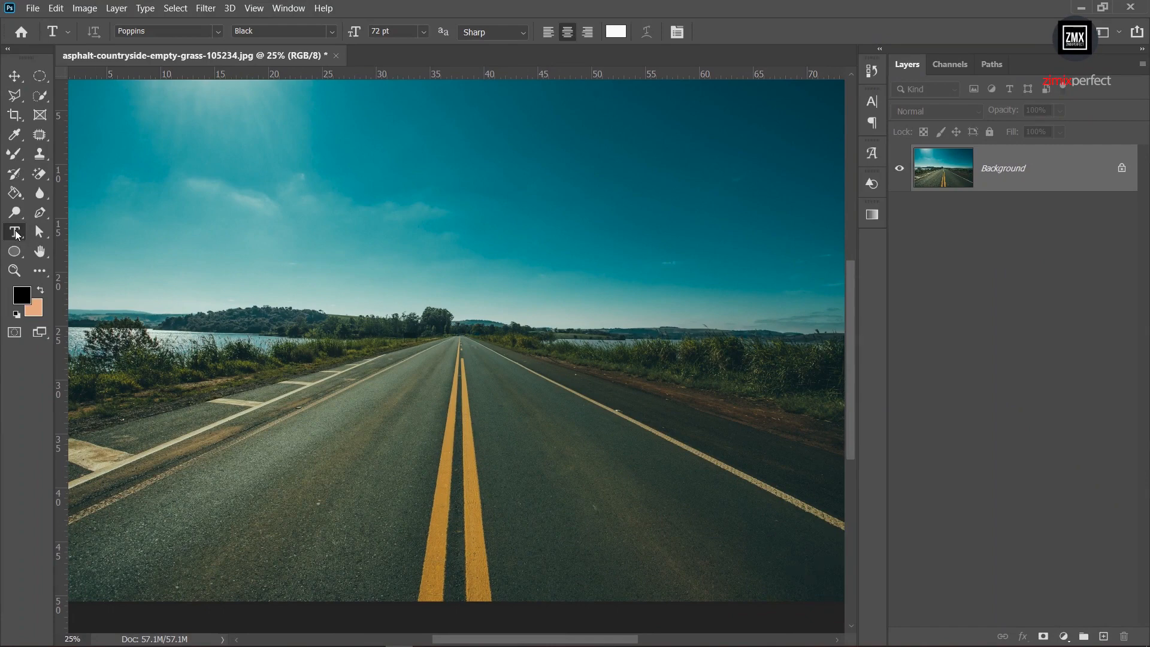
- Add the white text "TEXT" over the road and enlarge it to about 44 in wide, centred across the horizon
click(286, 321)
text(TEXT)
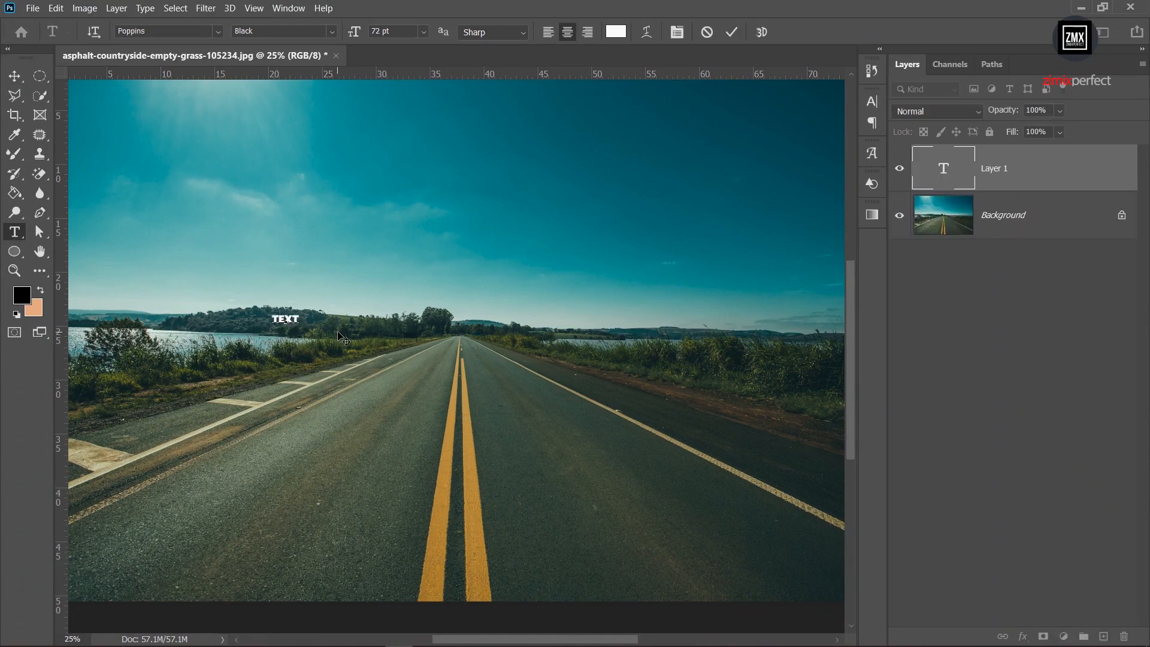
click(23, 79)
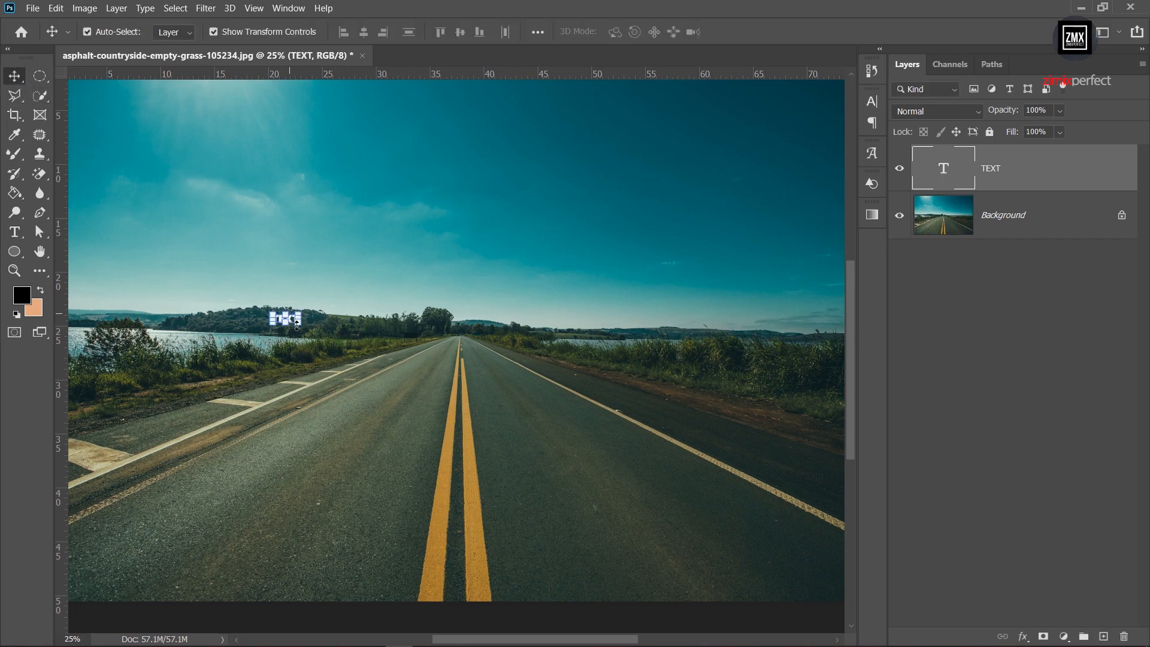
drag(302, 328, 688, 500)
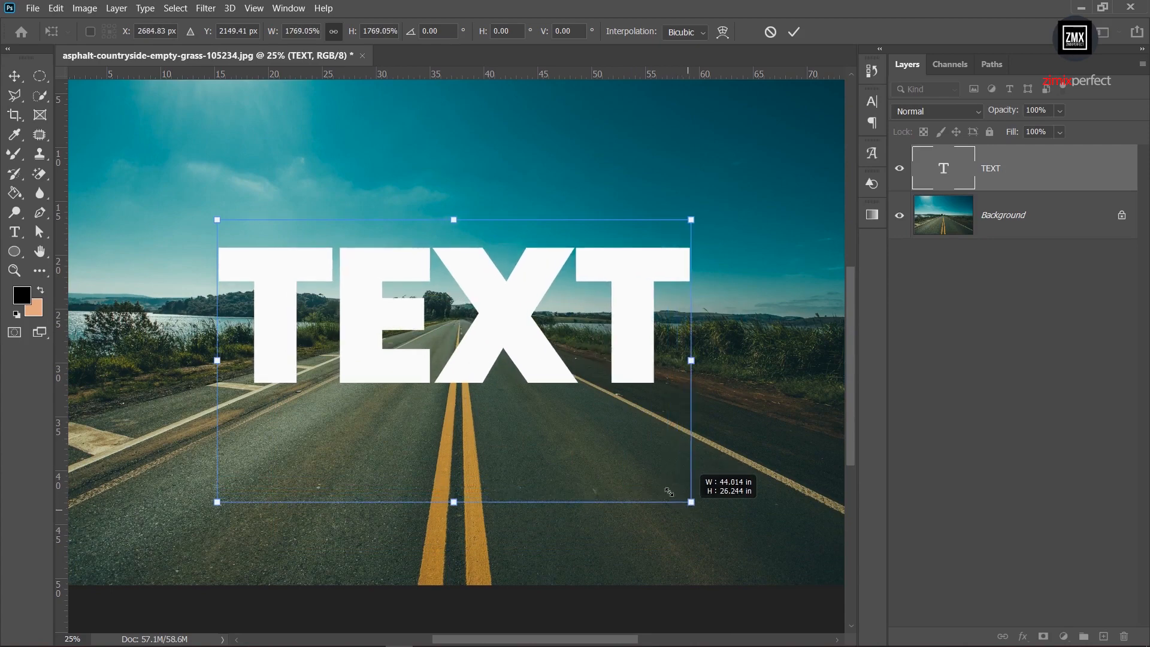
drag(526, 334, 514, 334)
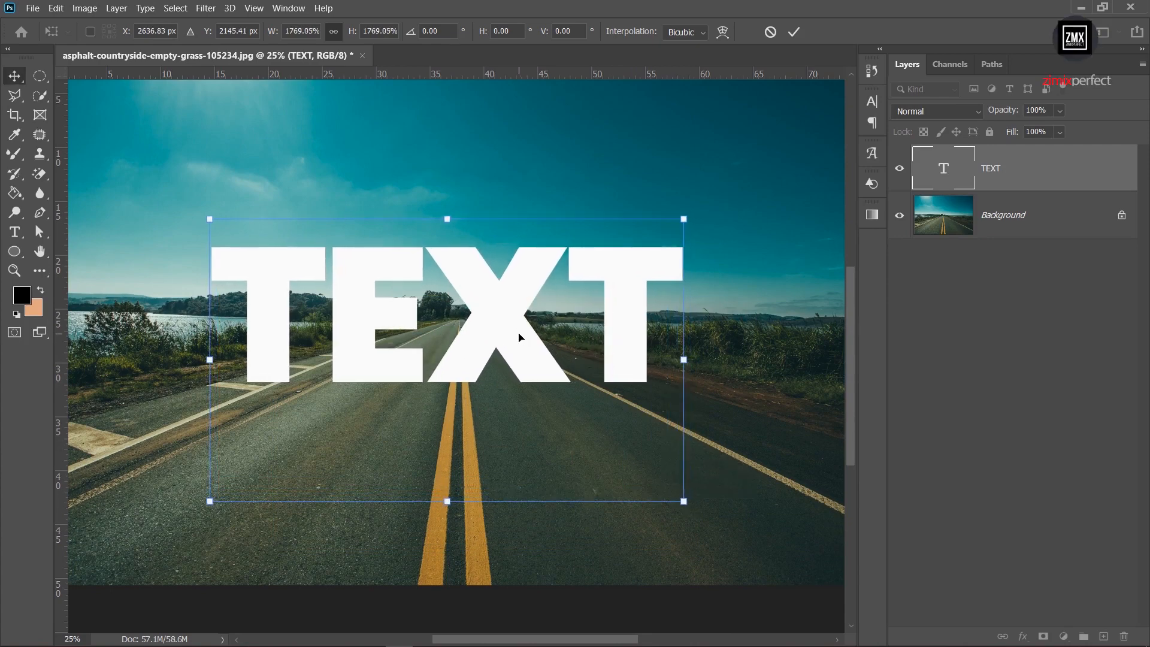
key(Return)
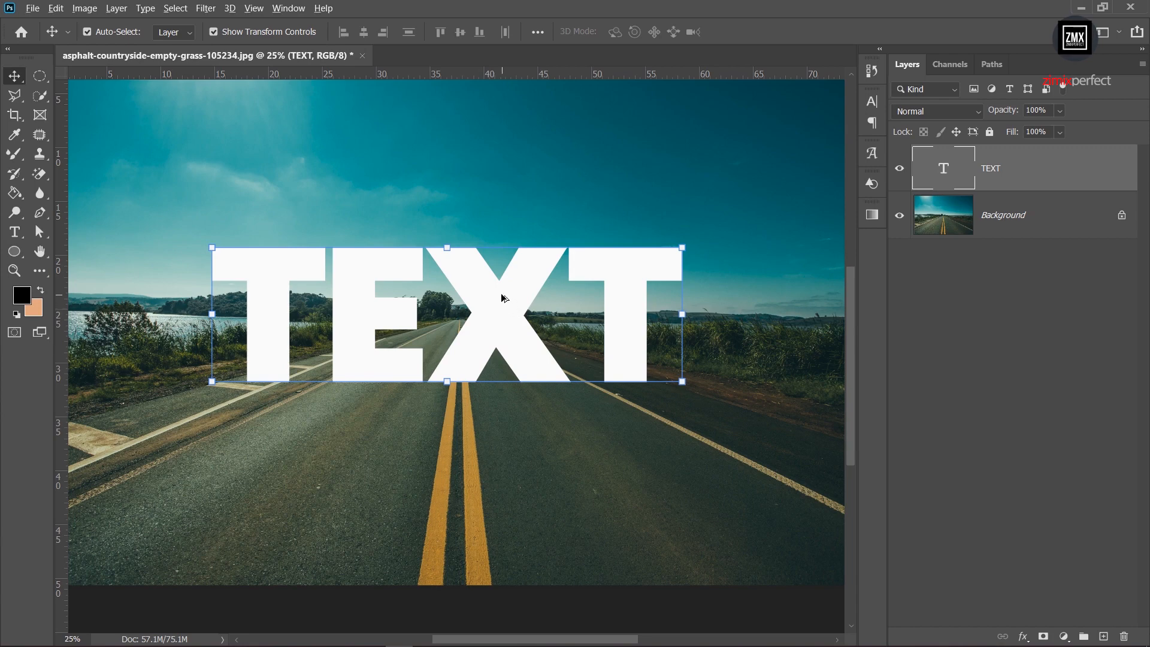
- Duplicate the TEXT layer directly below the original and flip the copy vertically
drag(503, 298, 502, 441)
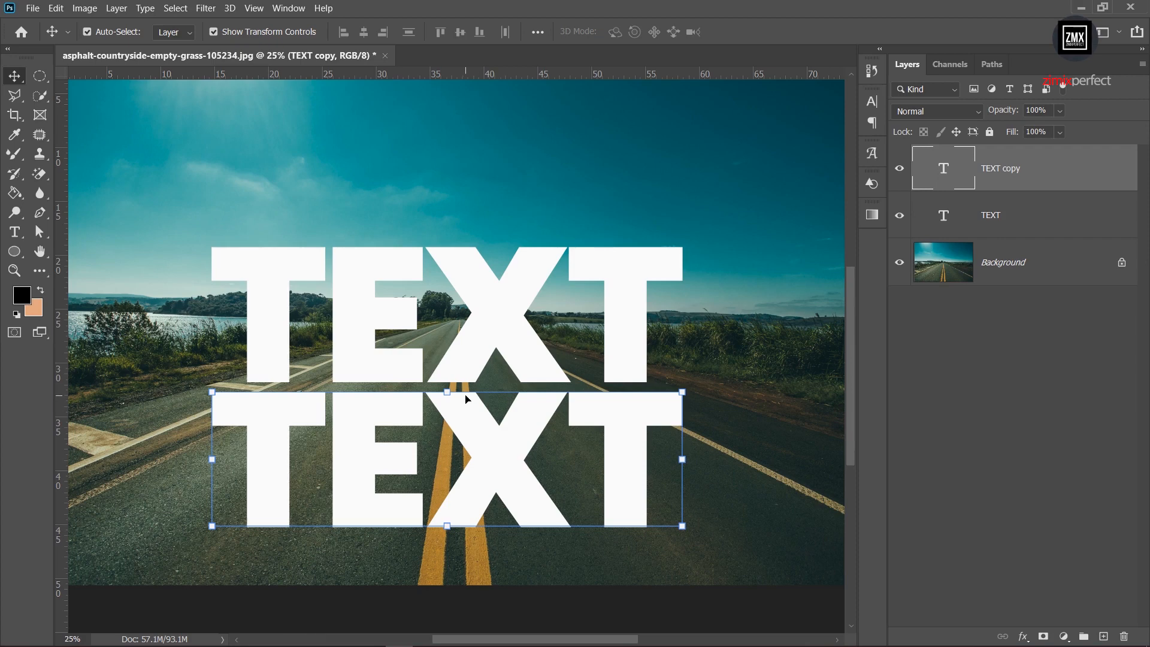
click(682, 390)
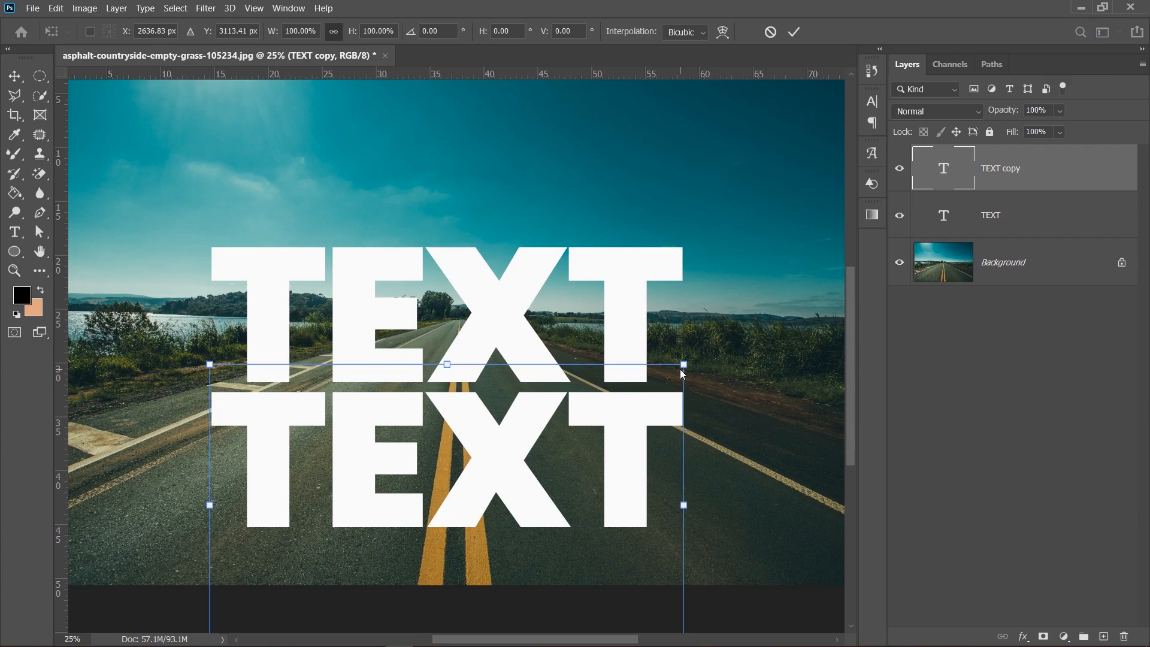
right_click(681, 370)
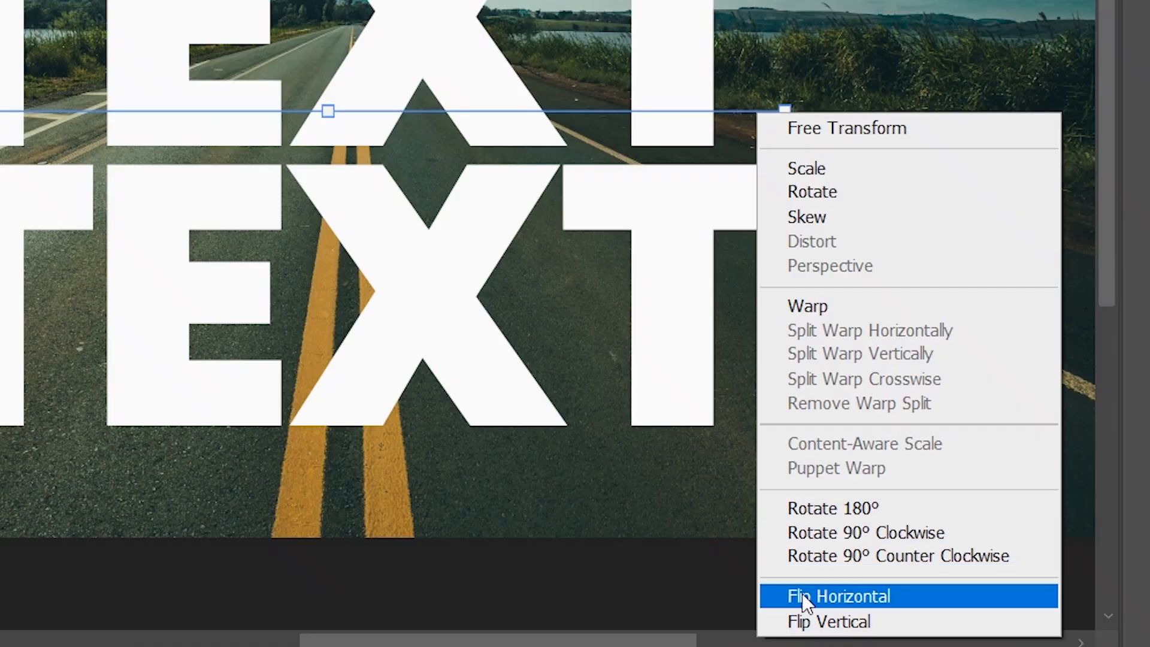
click(801, 618)
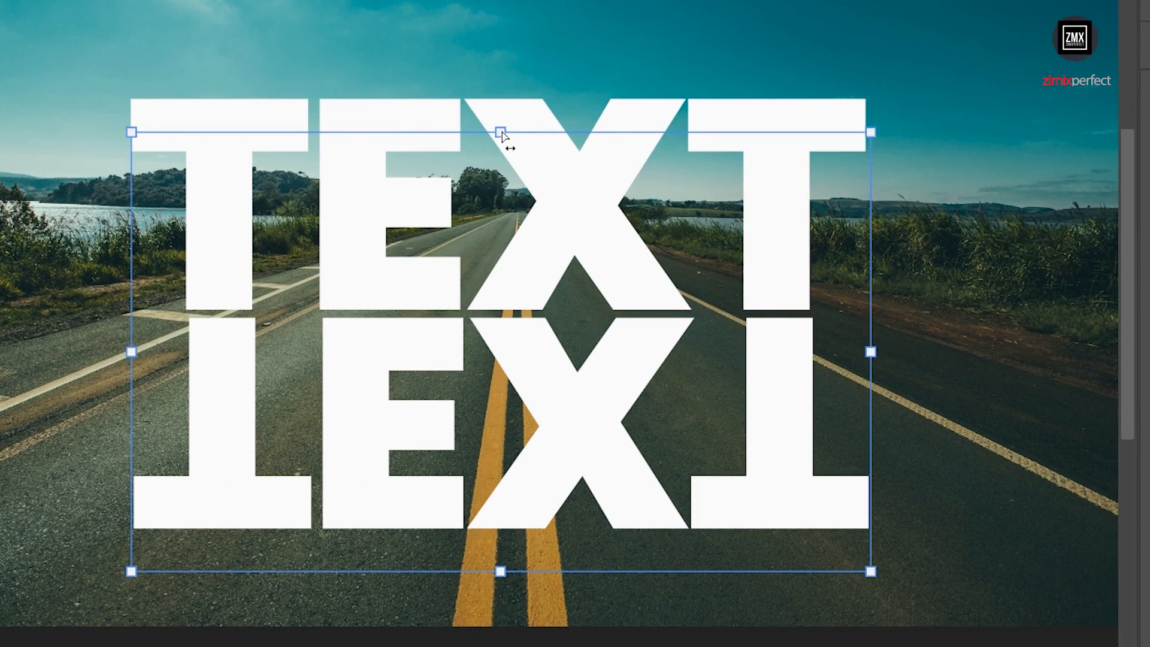
- Squash the flipped copy to about a third of the original's height and place it just beneath the upright text
drag(502, 135, 500, 476)
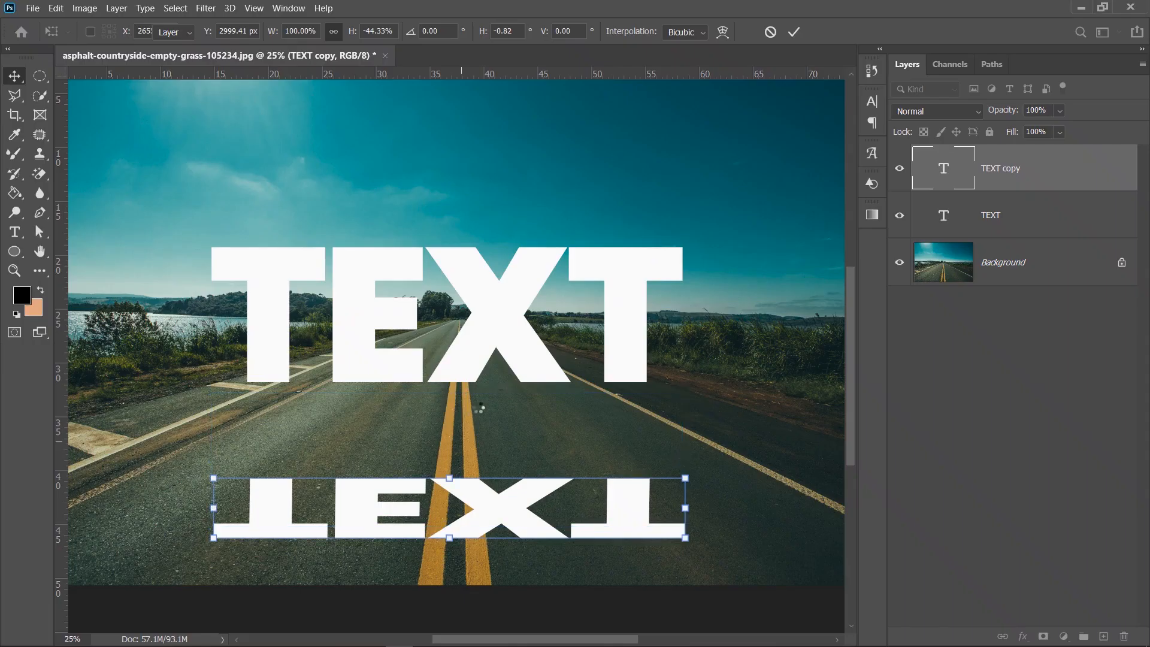
key(Return)
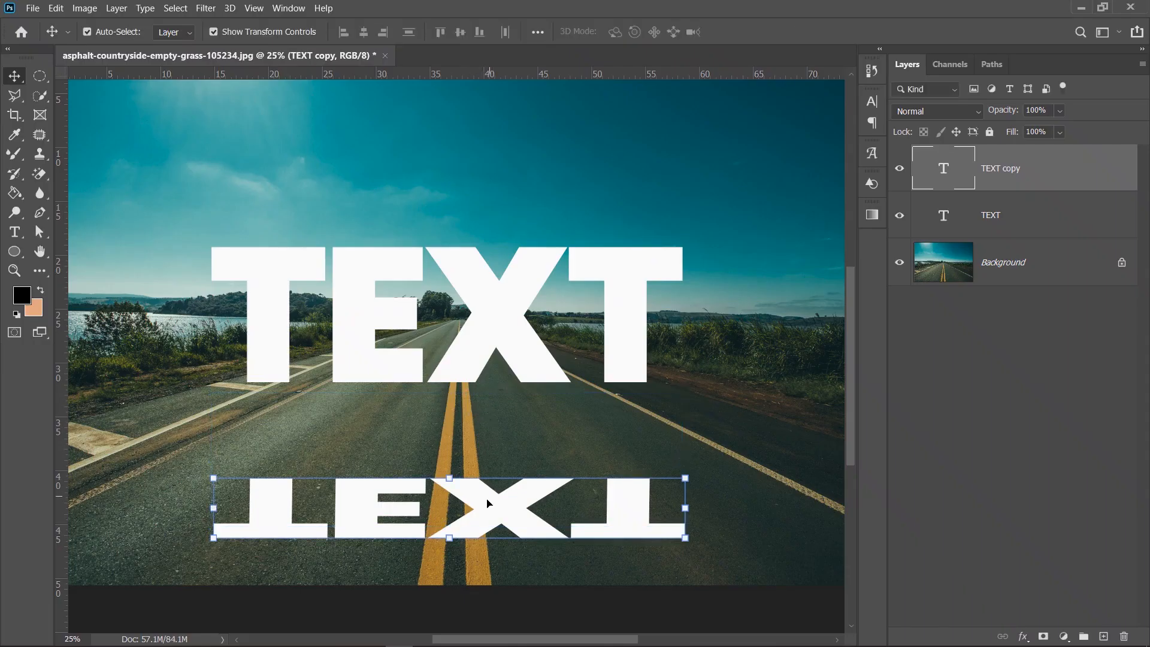
drag(488, 500, 485, 423)
key(ctrl)
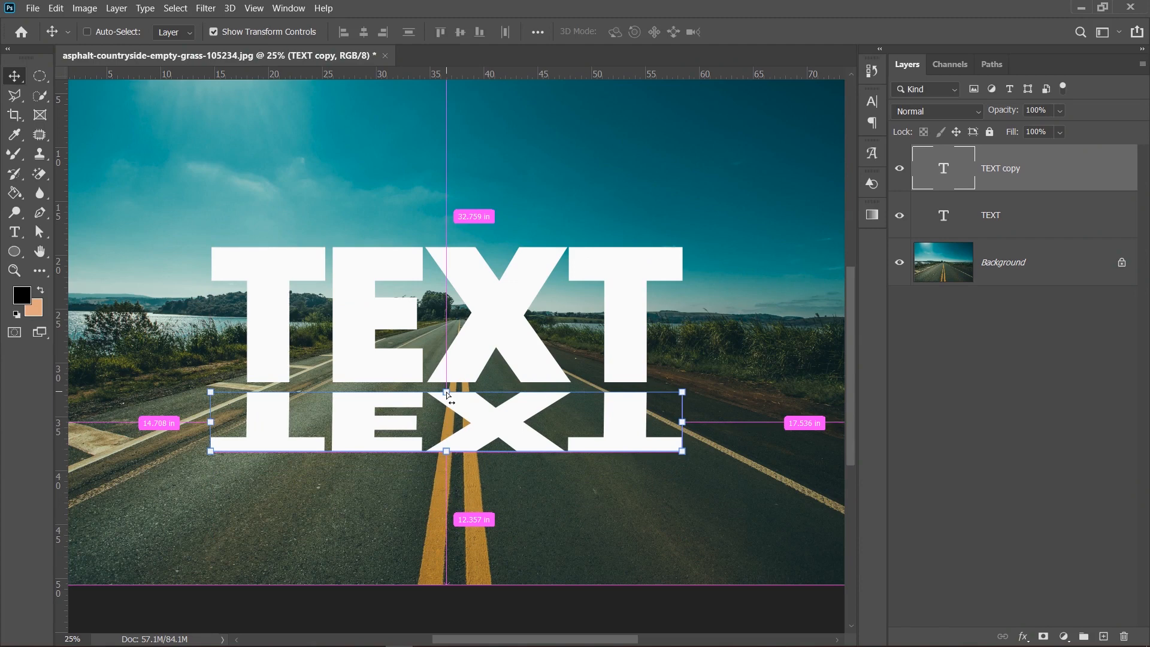
click(447, 394)
drag(464, 429, 464, 415)
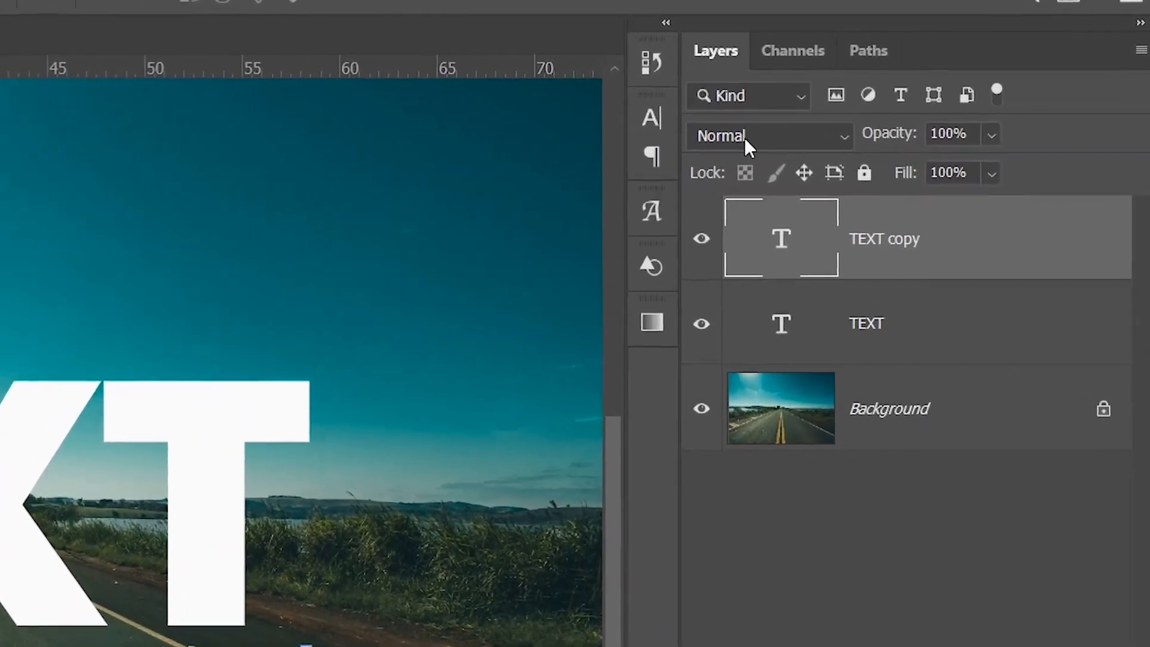
- Set the flipped copy's blend mode to Overlay and nudge it up closer to the original text
click(745, 137)
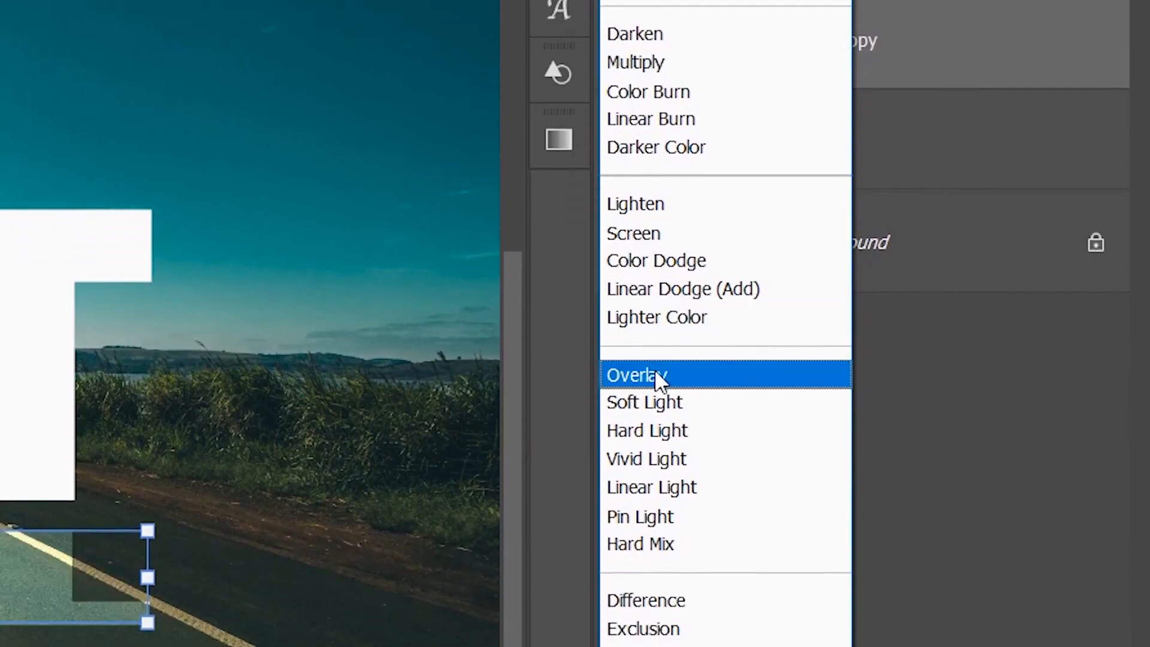
click(656, 374)
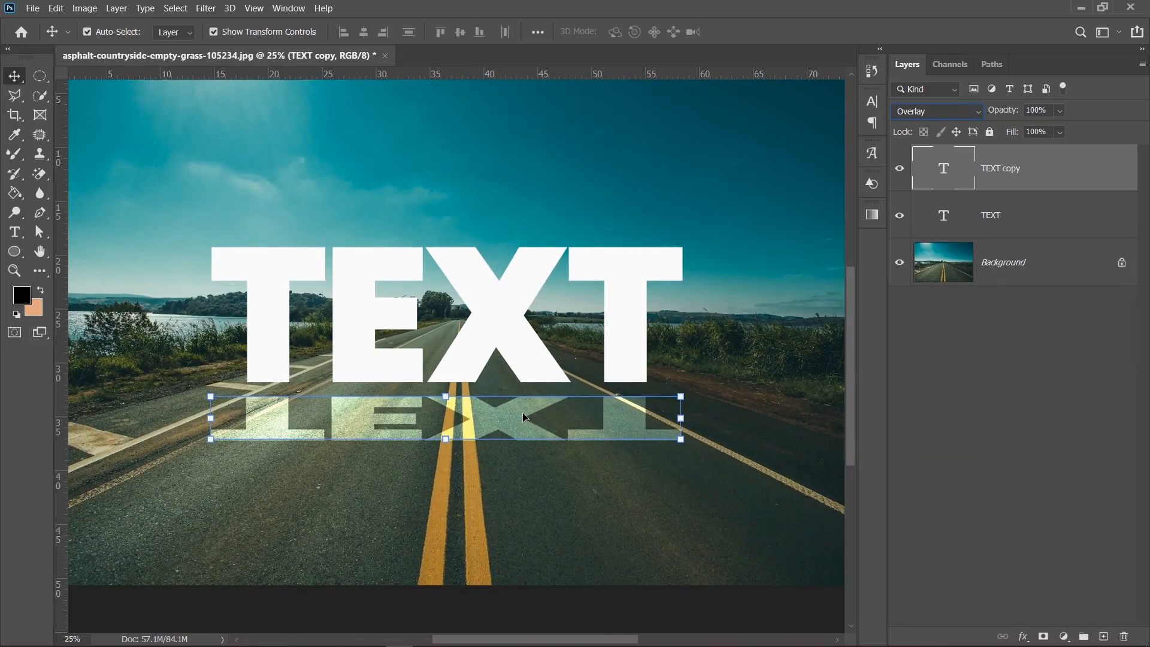
drag(519, 414, 525, 409)
- Convert the flipped TEXT copy to a smart object and apply a Gaussian Blur with an 18-pixel radius
key(z)
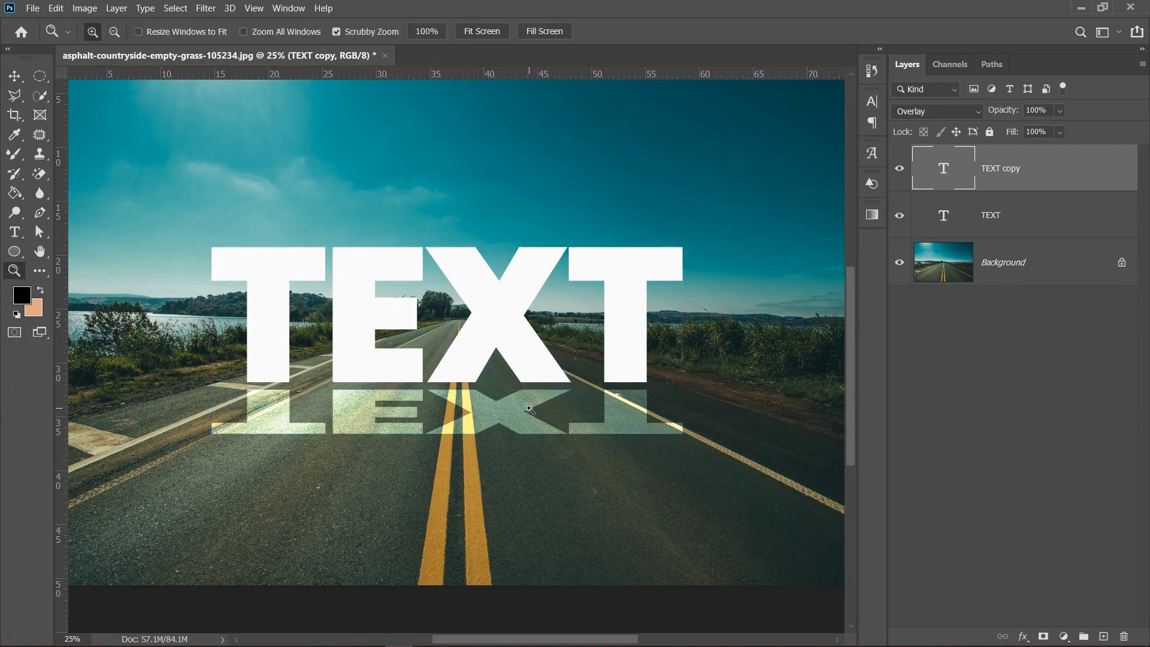
click(527, 407)
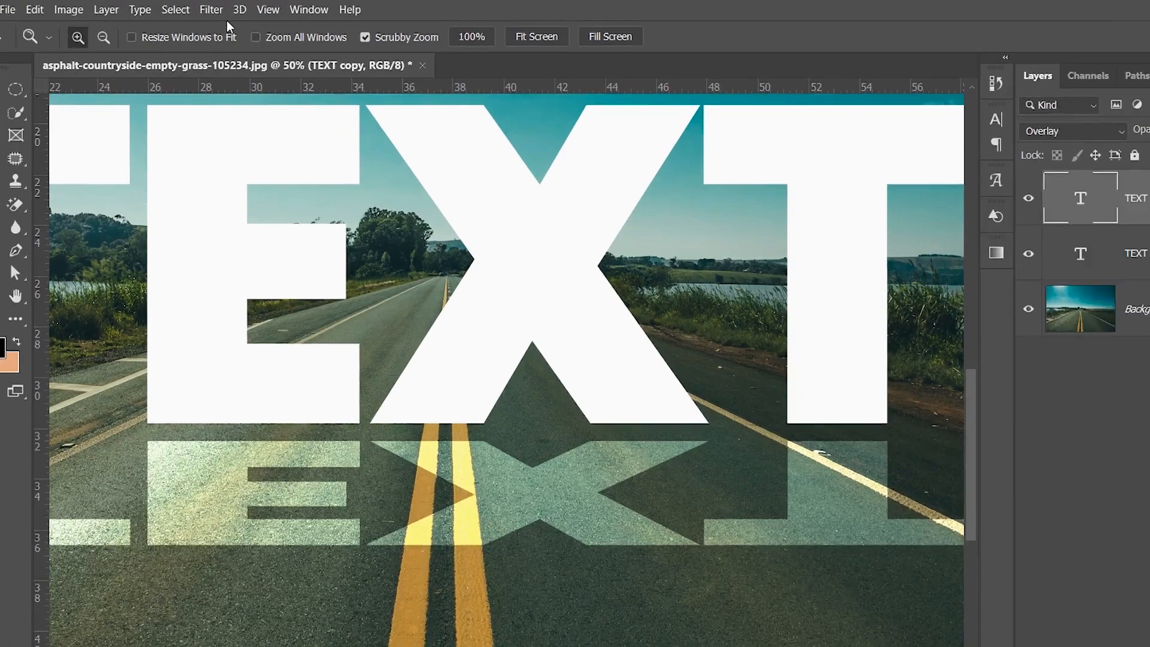
click(214, 10)
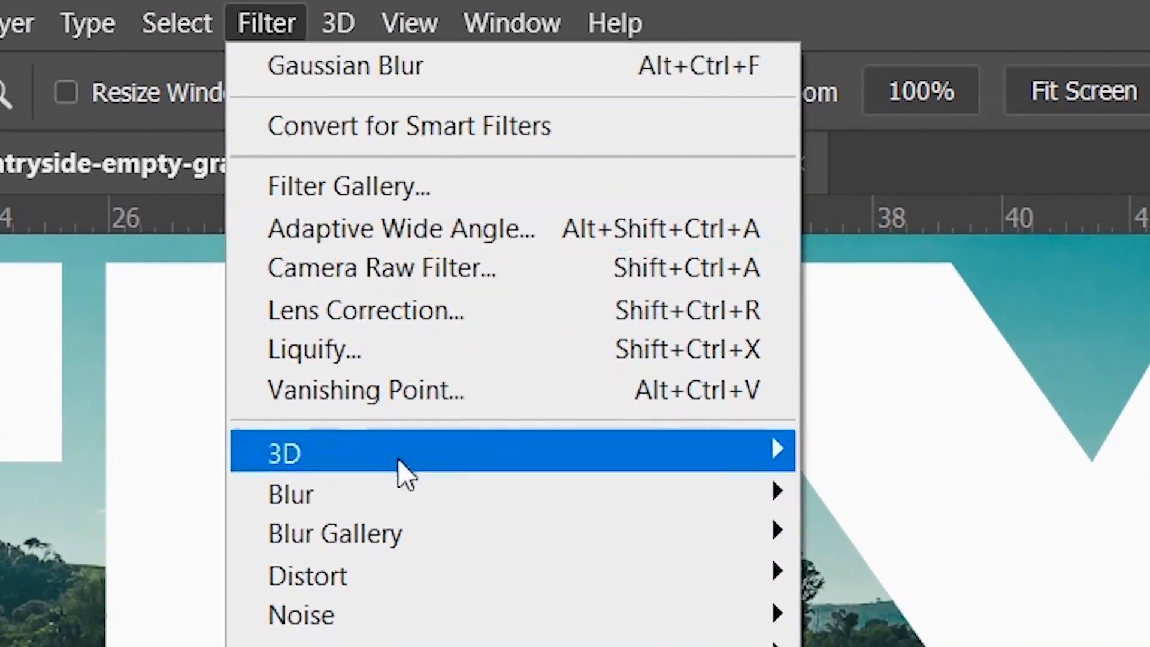
mouse_move(373, 425)
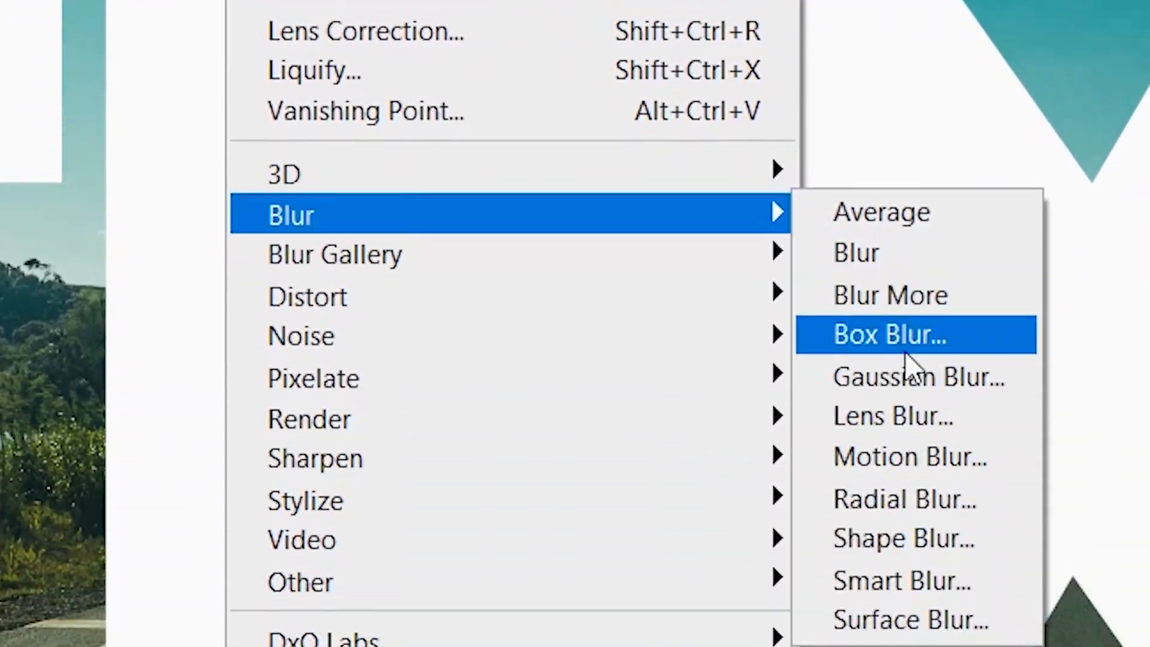
click(900, 388)
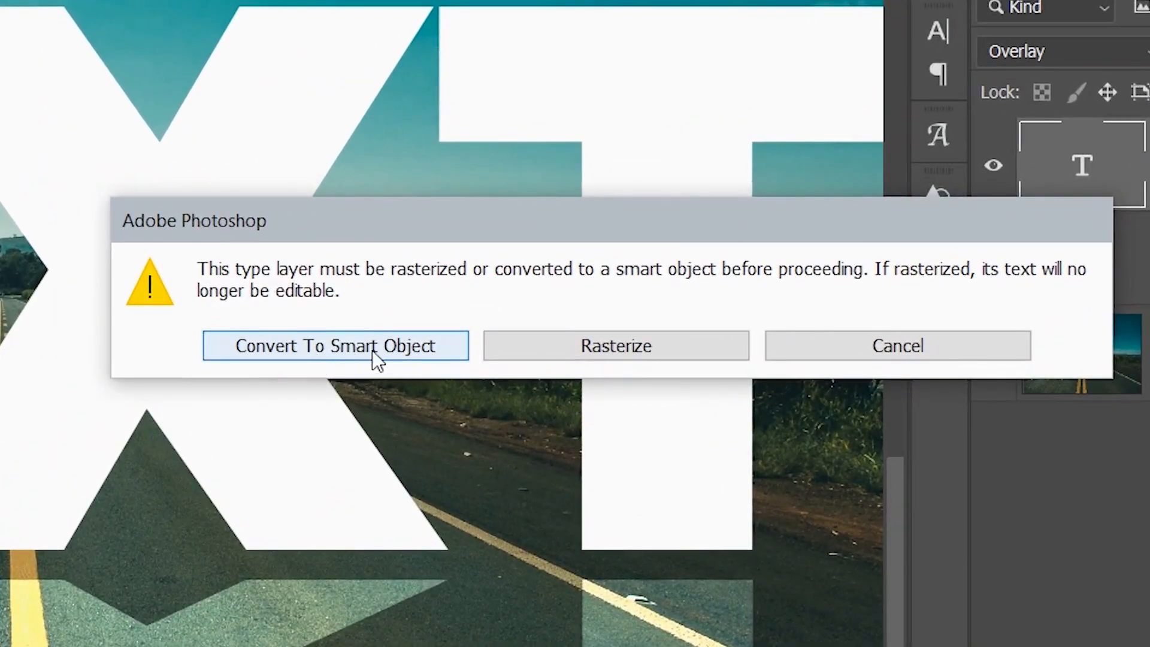
click(377, 354)
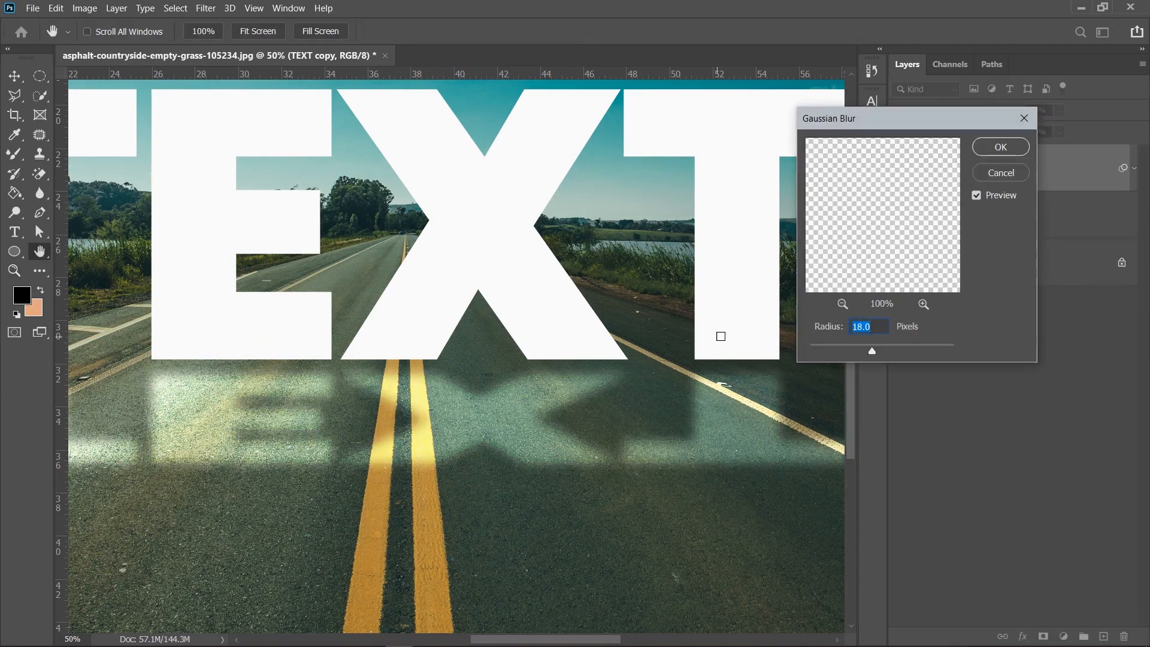
click(994, 152)
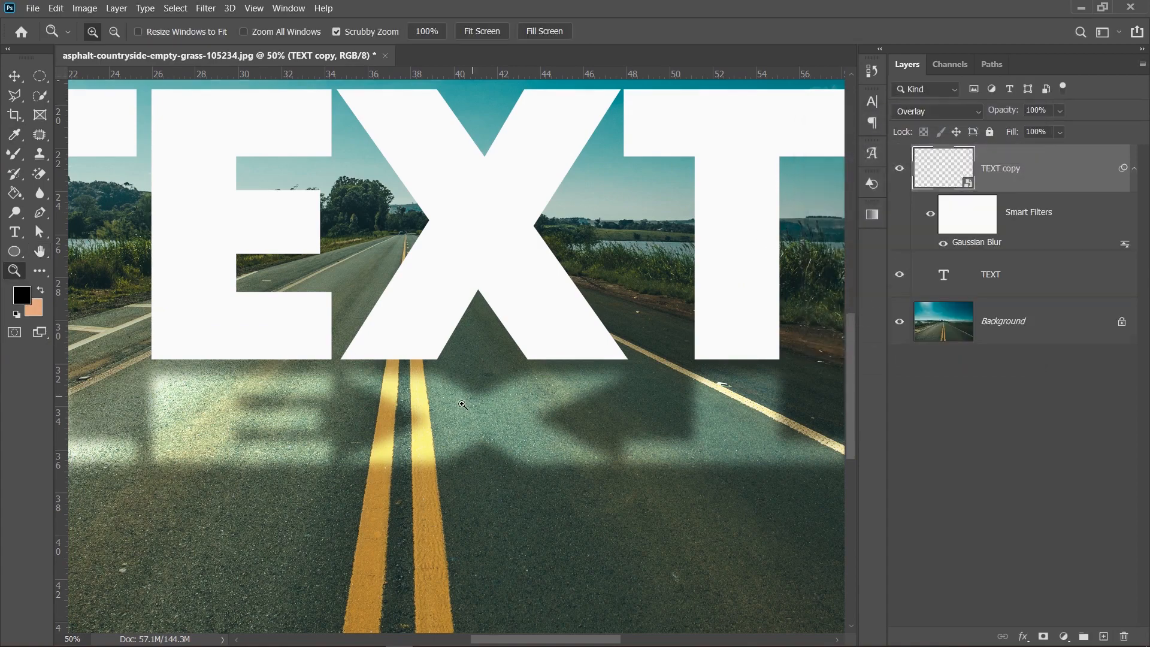
- Lower the blurred reflection layer's opacity to 73% and nudge it up toward the base of the text
alt+click(435, 395)
alt+click(468, 371)
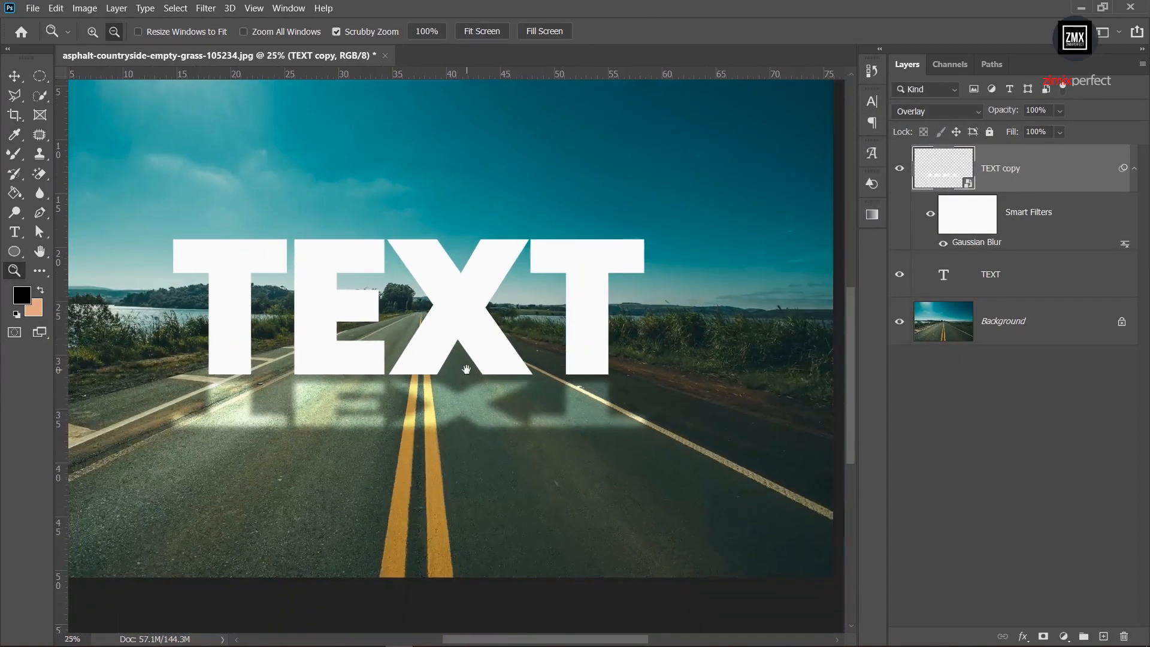
click(468, 370)
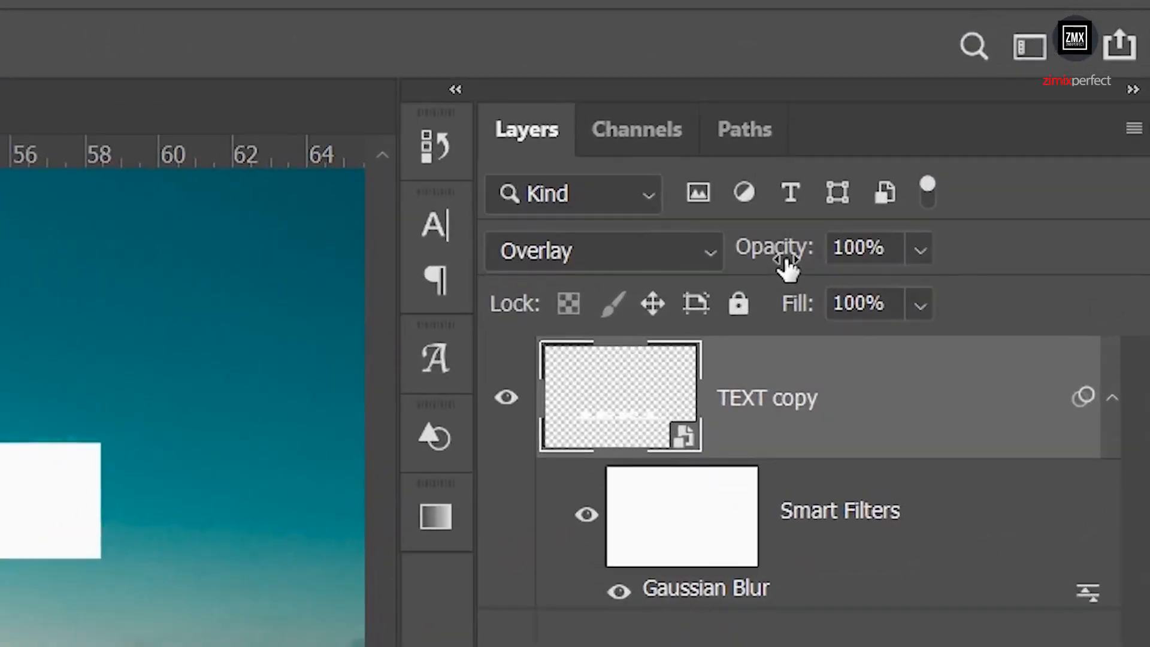
drag(786, 268, 745, 266)
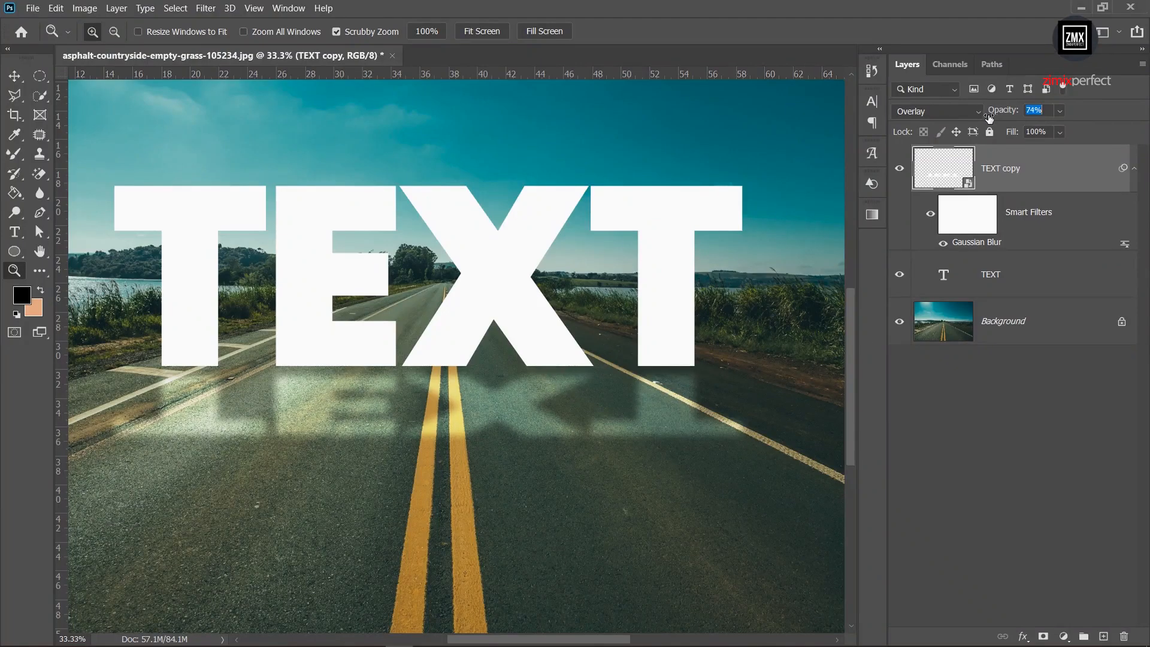
key(v)
drag(516, 401, 522, 397)
key(z)
key(ctrl+minus)
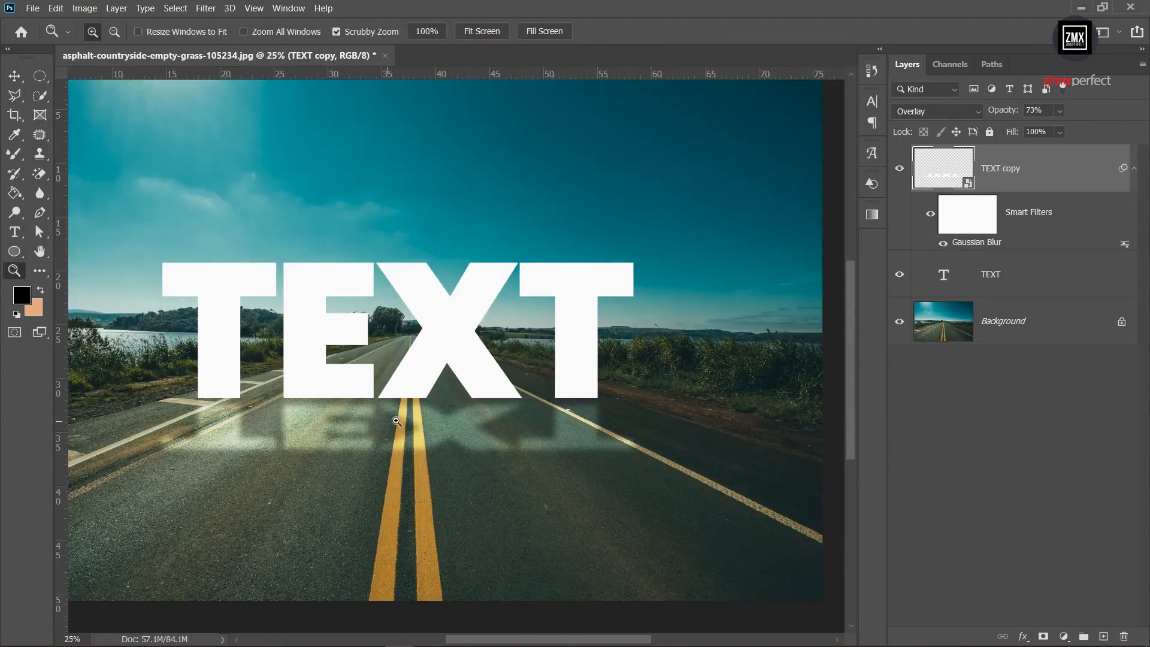